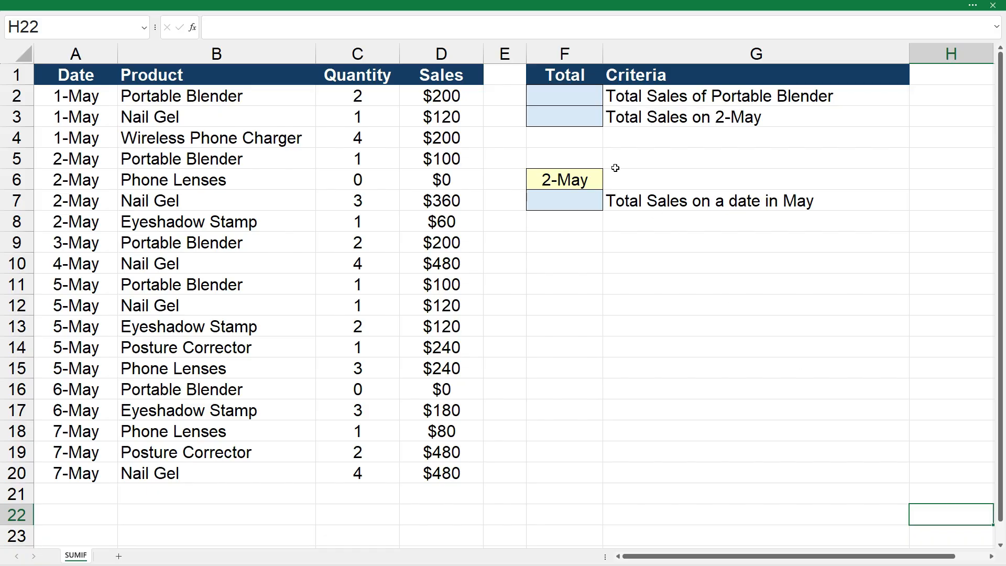
- Enter =SUMIF(B2:B20,"Portable Blender",D2:D20) in F2 to total the sales of Portable Blender
click(572, 98)
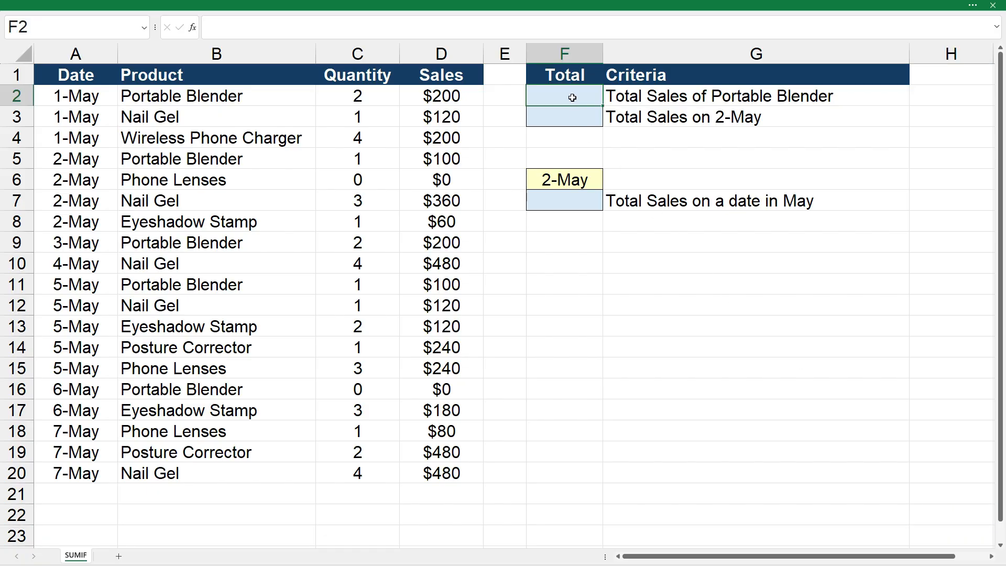
text(=sumif()
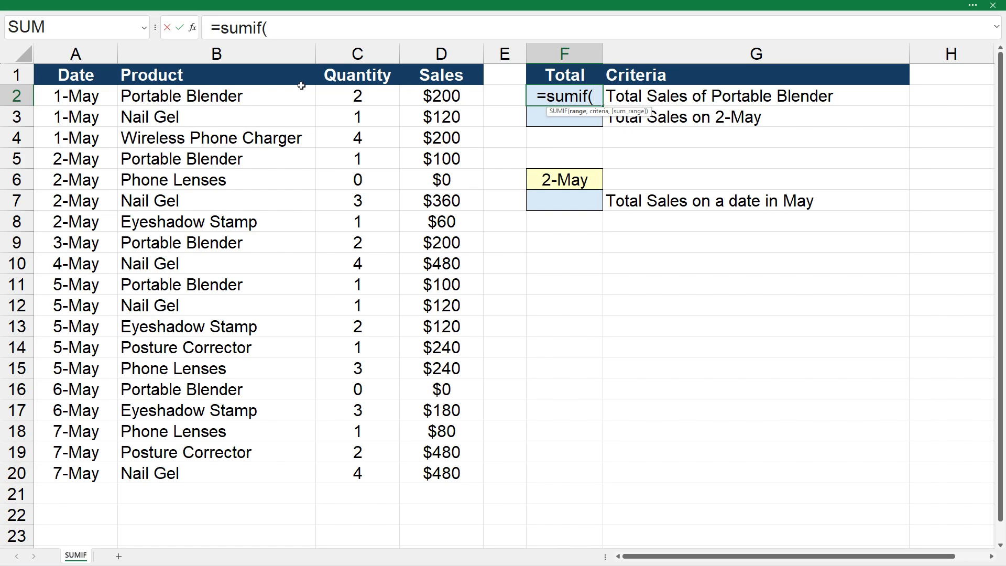
drag(281, 97, 282, 477)
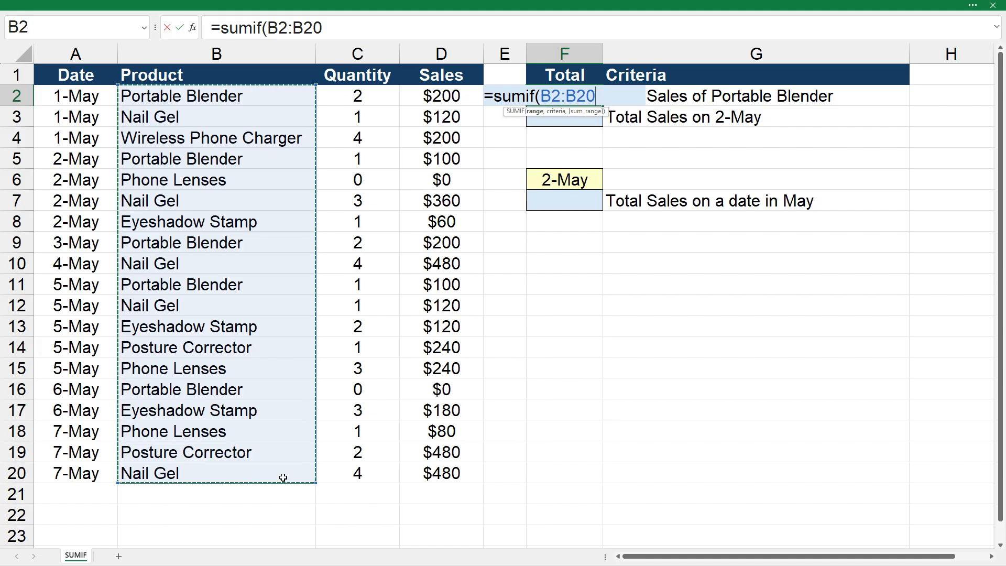
text(,)
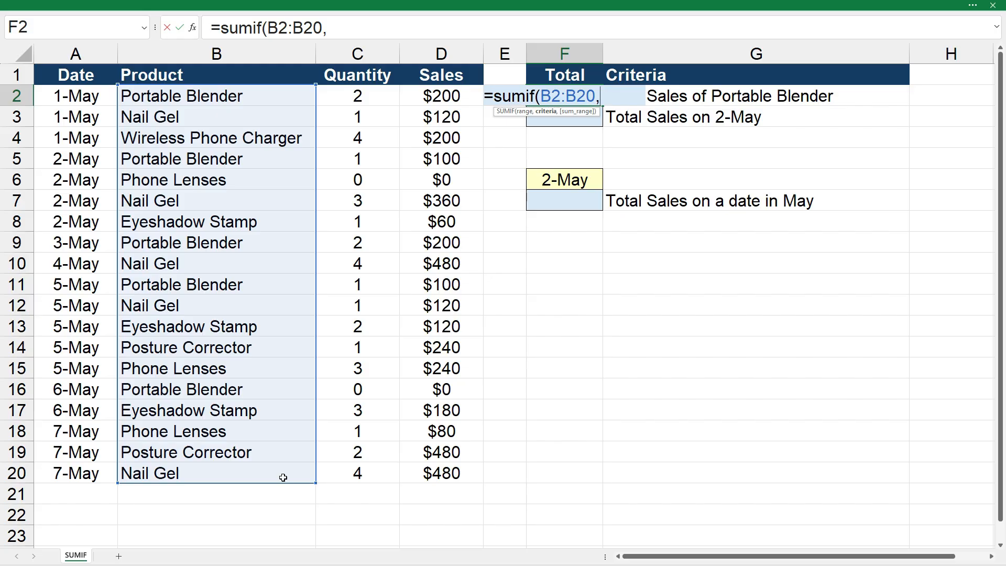
text("Portable Blender")
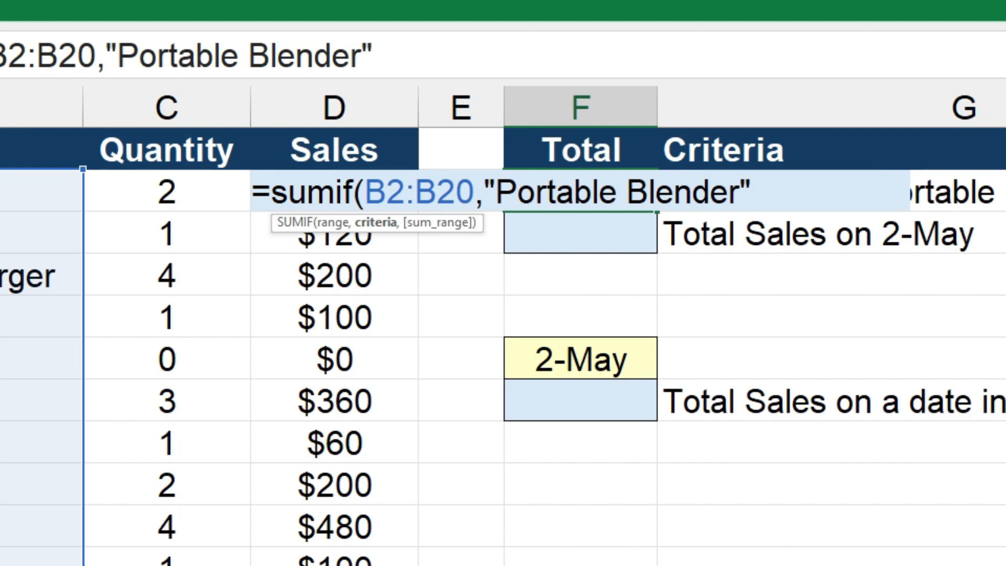
text(,)
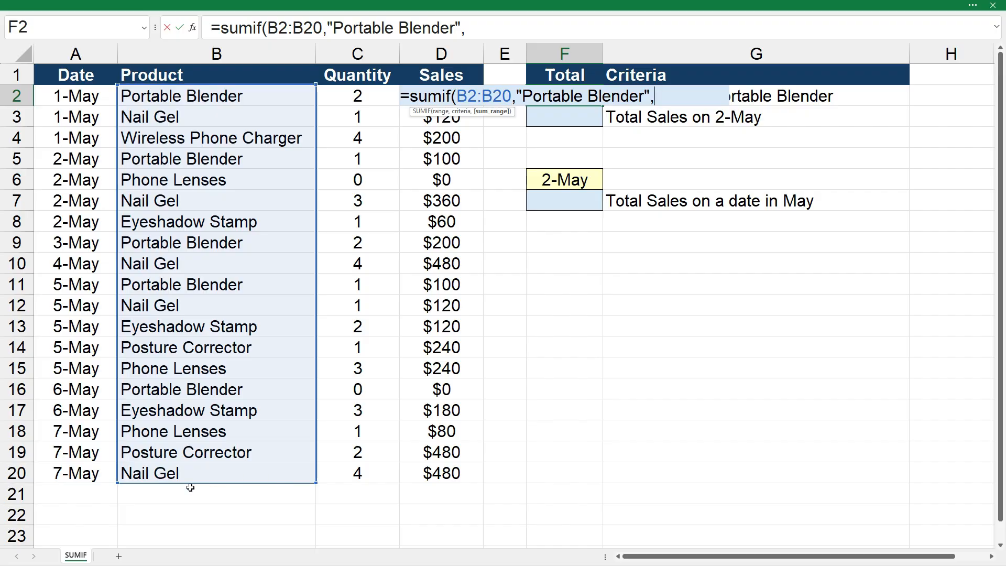
drag(406, 473, 446, 99)
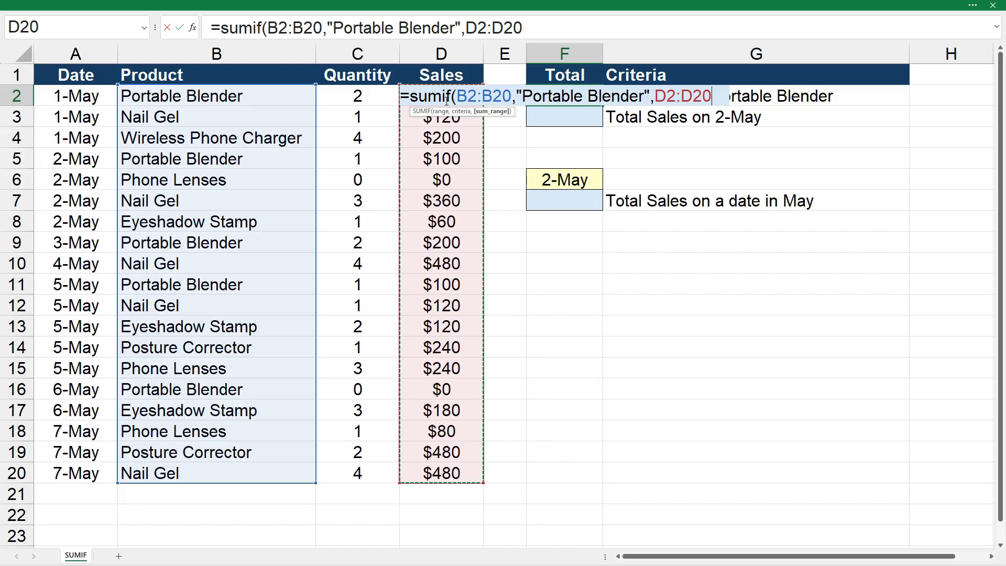
text())
key(Return)
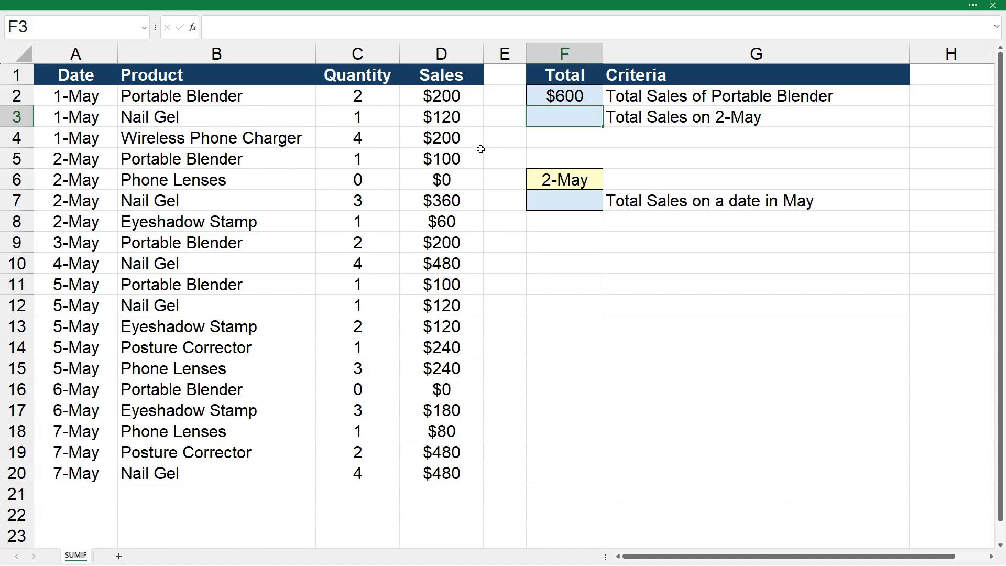
- Examine the criteria range and sum range referenced by the SUMIF formula in F2
click(563, 96)
click(514, 29)
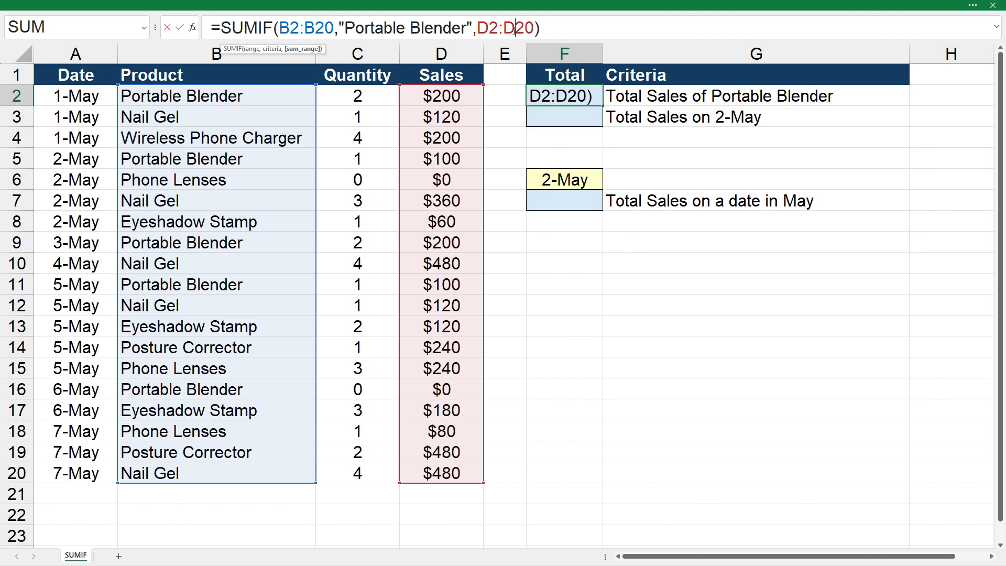
key(ctrl+Return)
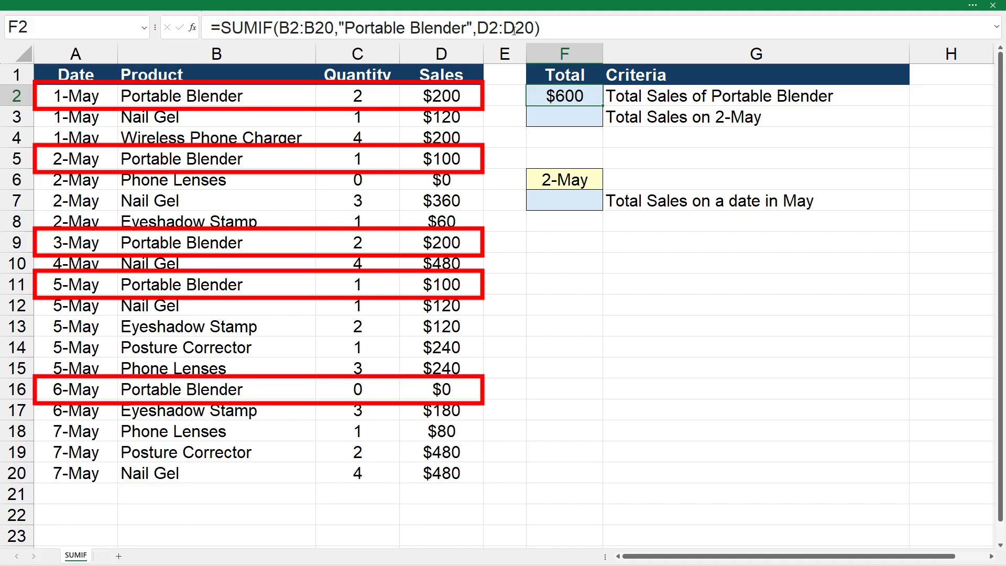
- Enter =SUMIF(A2:A20,"2-May",D2:D20) in F3 to total the sales on 2-May
click(574, 116)
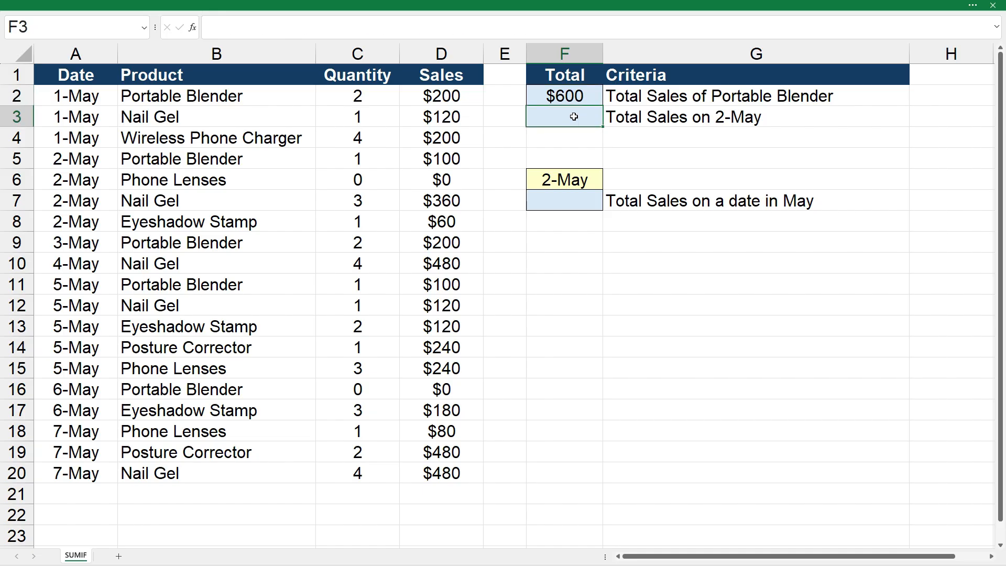
text(=sumif()
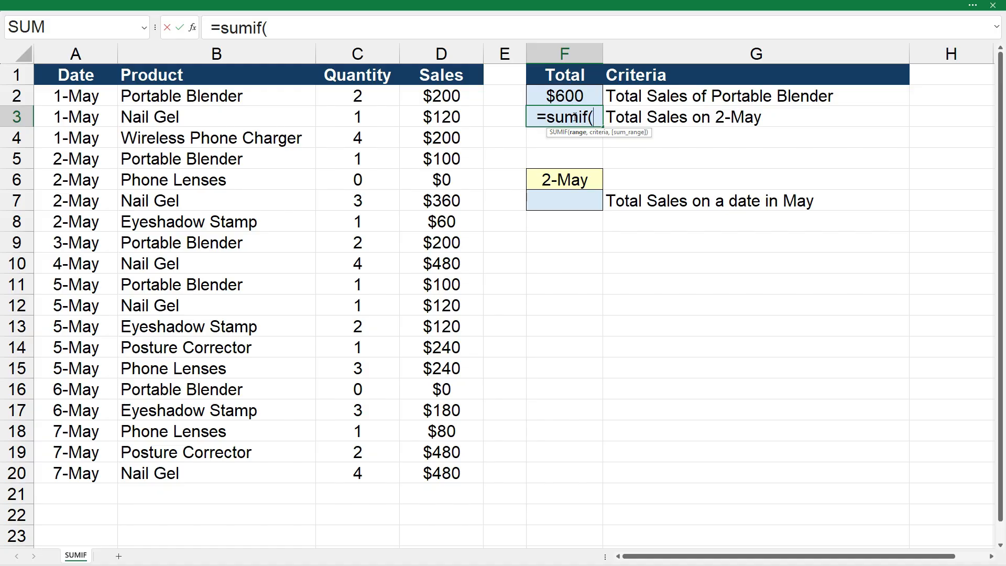
drag(102, 97, 74, 470)
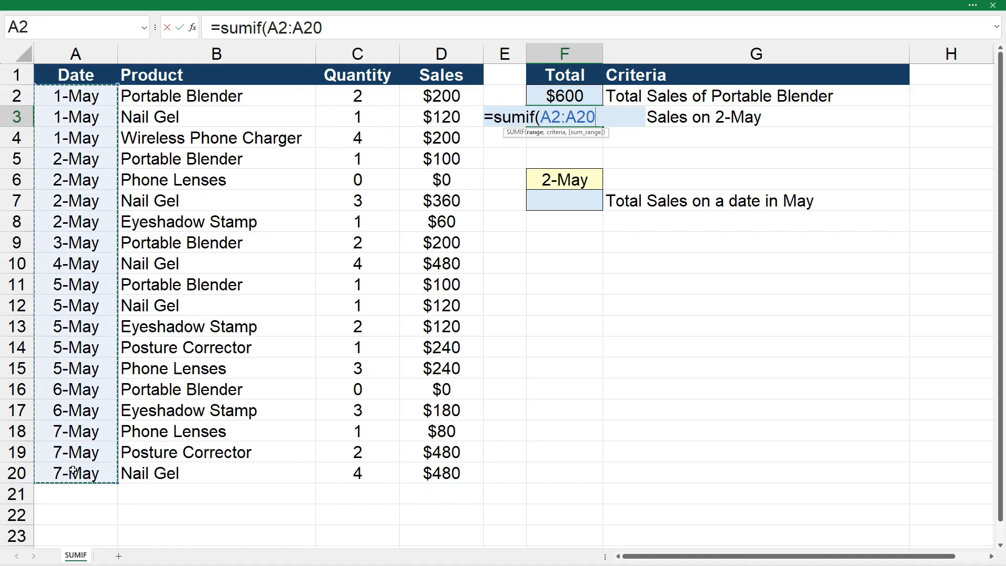
text(,)
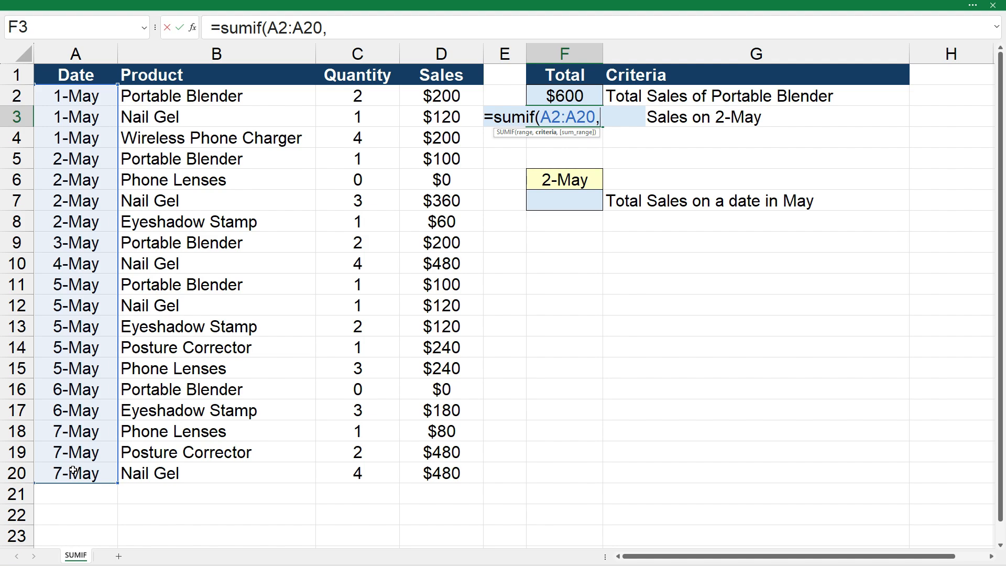
text("2-May")
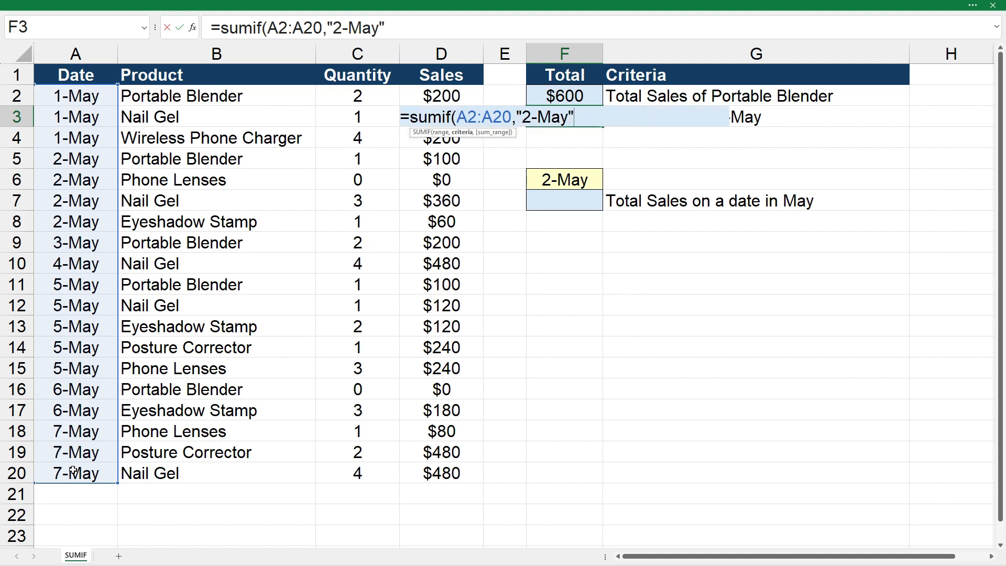
text(,)
drag(416, 474, 414, 99)
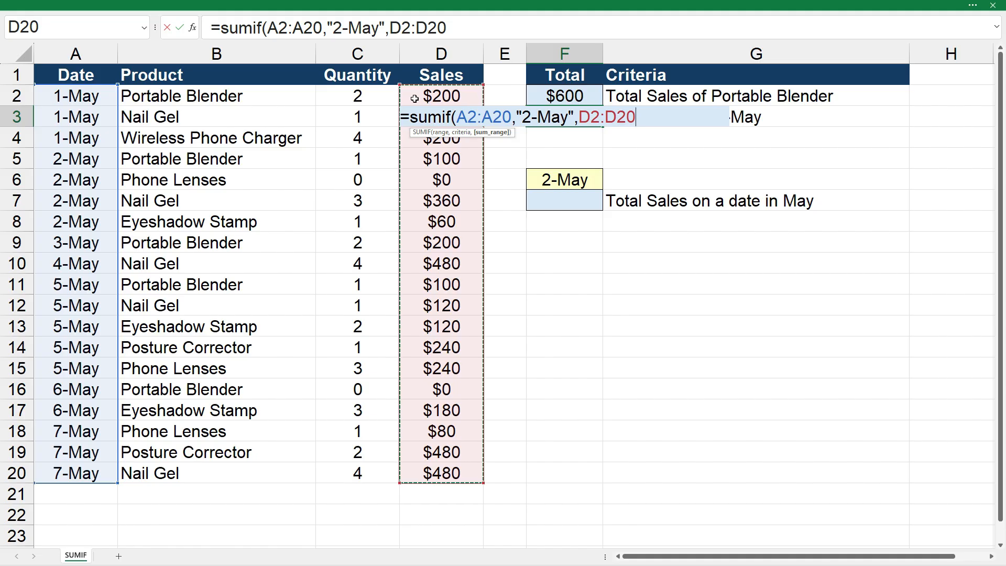
key(Return)
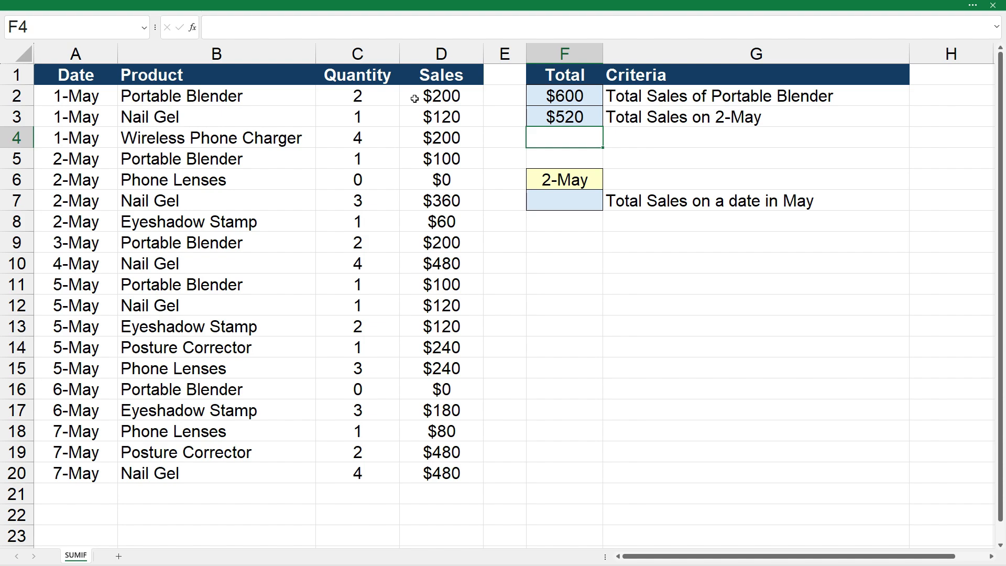
- Enter =SUMIF(A2:A20,F6,D2:D20) in F7 to total the sales for the date held in F6
click(578, 203)
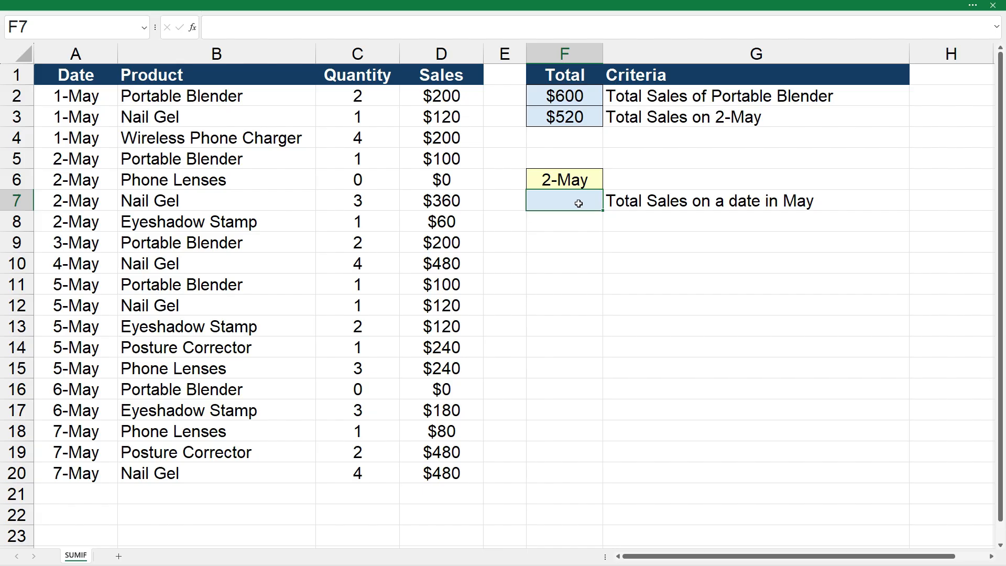
click(575, 182)
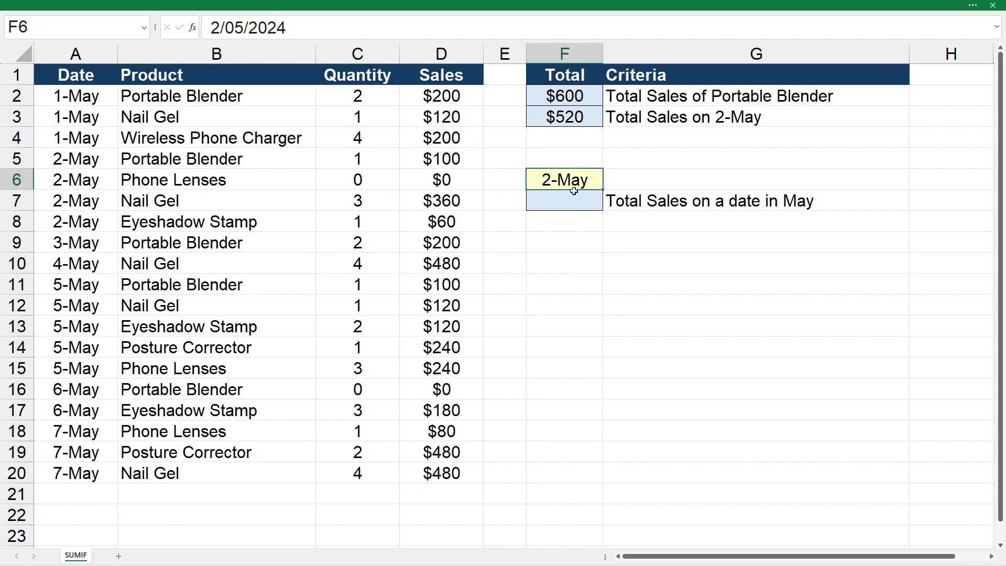
click(572, 199)
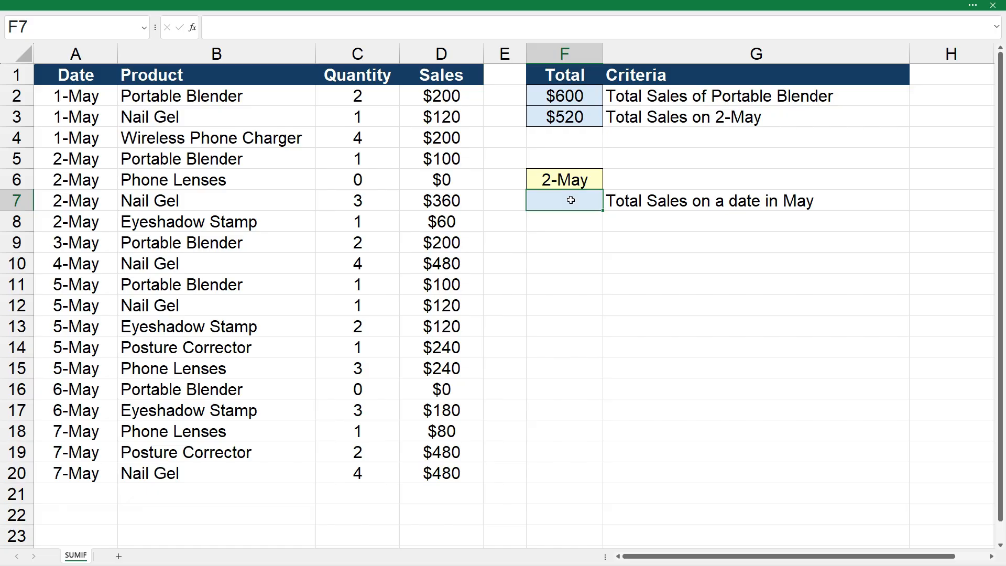
text(=sumif()
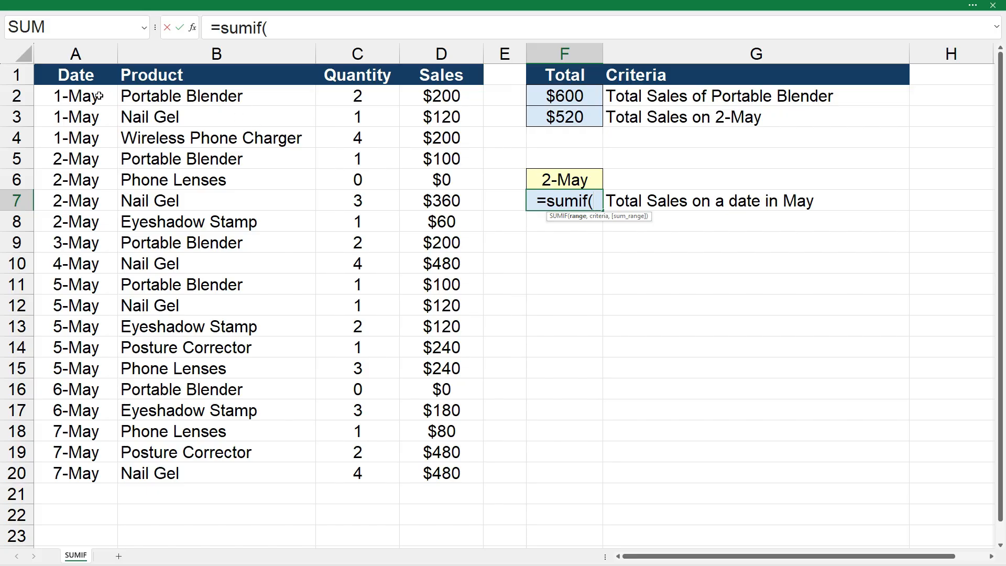
drag(99, 96, 98, 469)
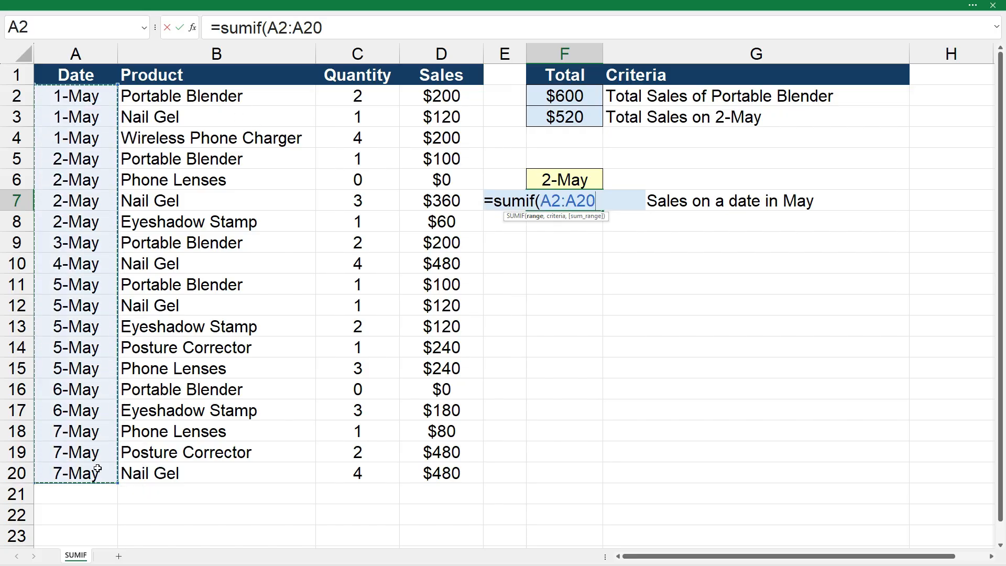
text(,)
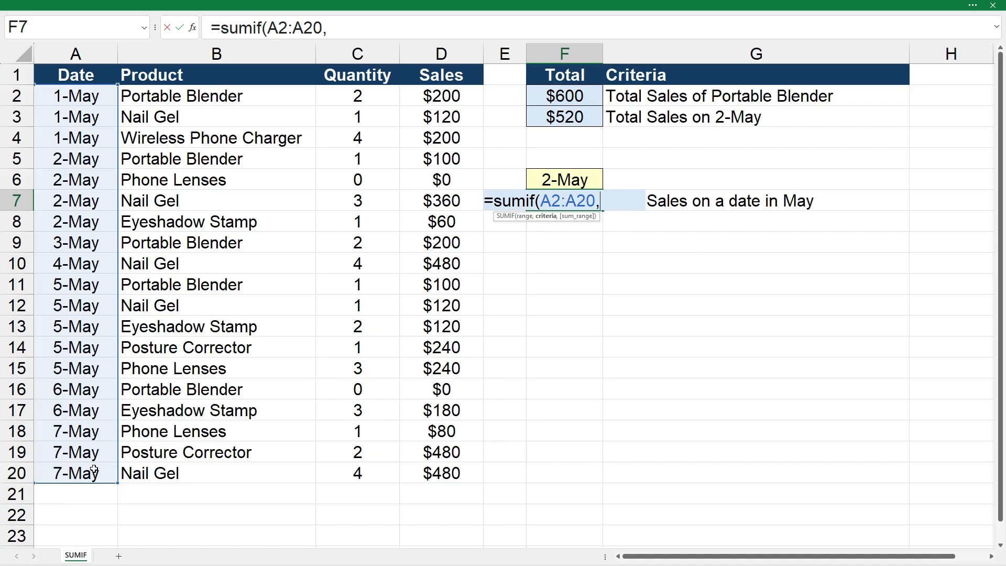
click(571, 179)
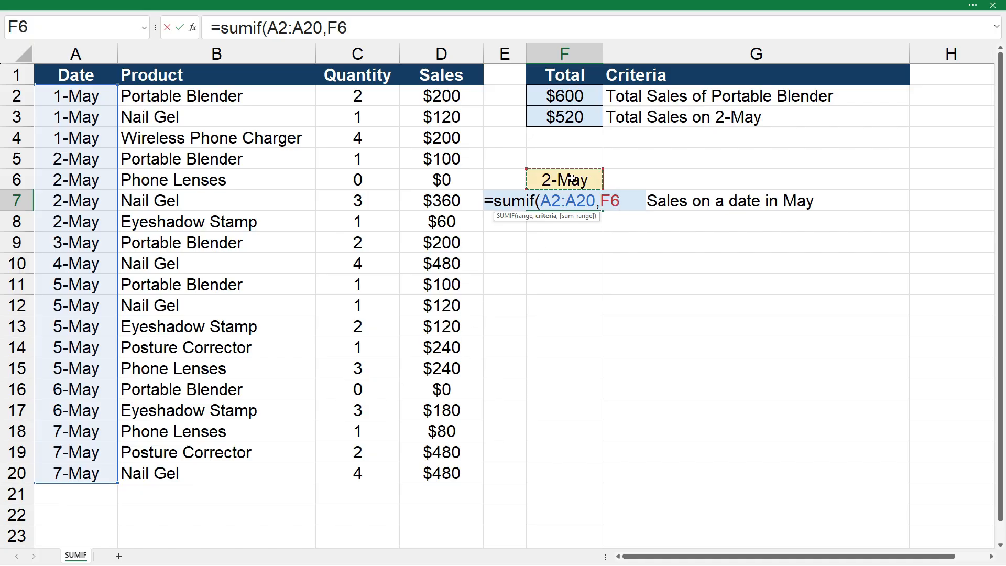
text(,F6,)
drag(457, 94, 452, 467)
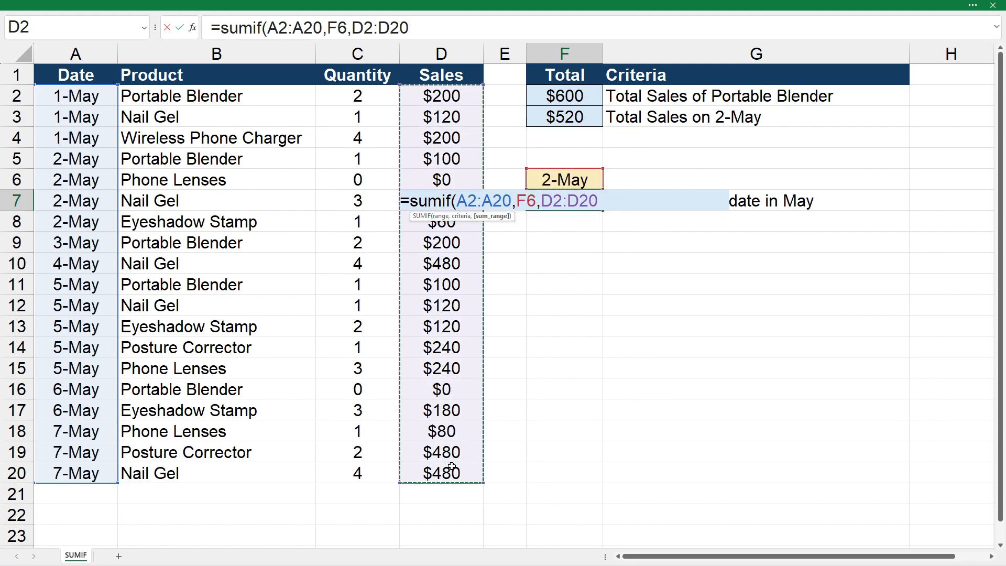
text())
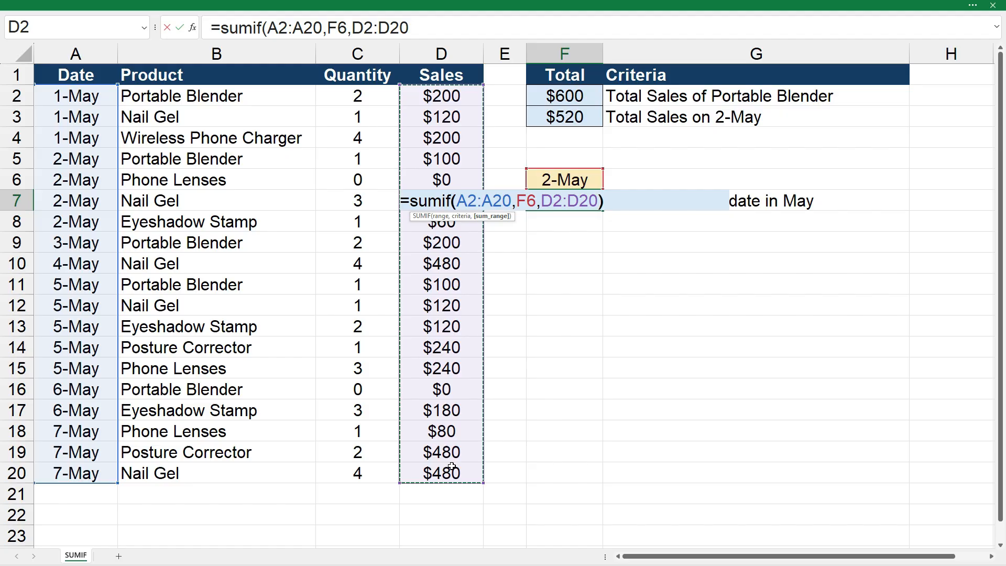
key(Return)
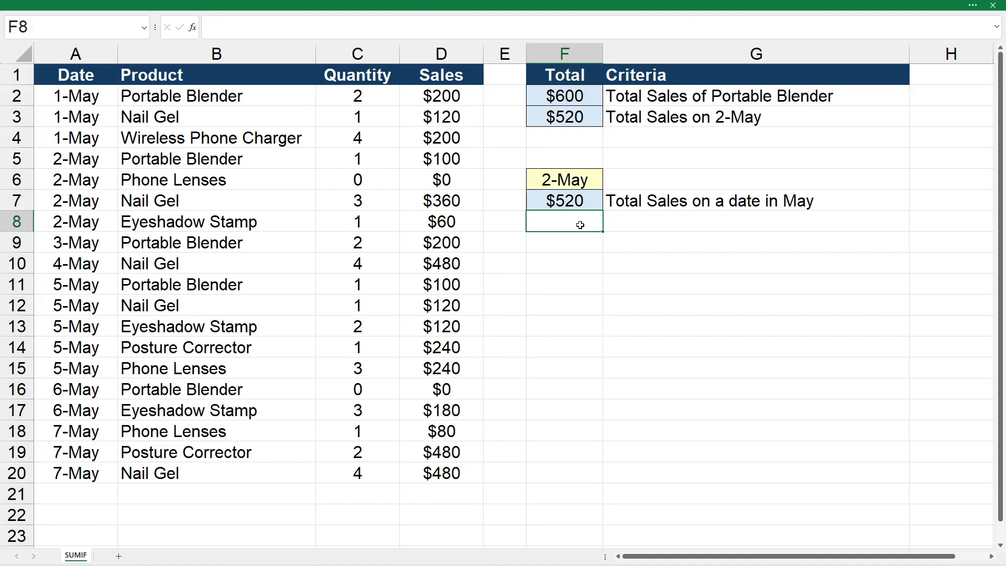
- Change the criteria date in F6 to 3-May by replacing only the day with 3
click(570, 179)
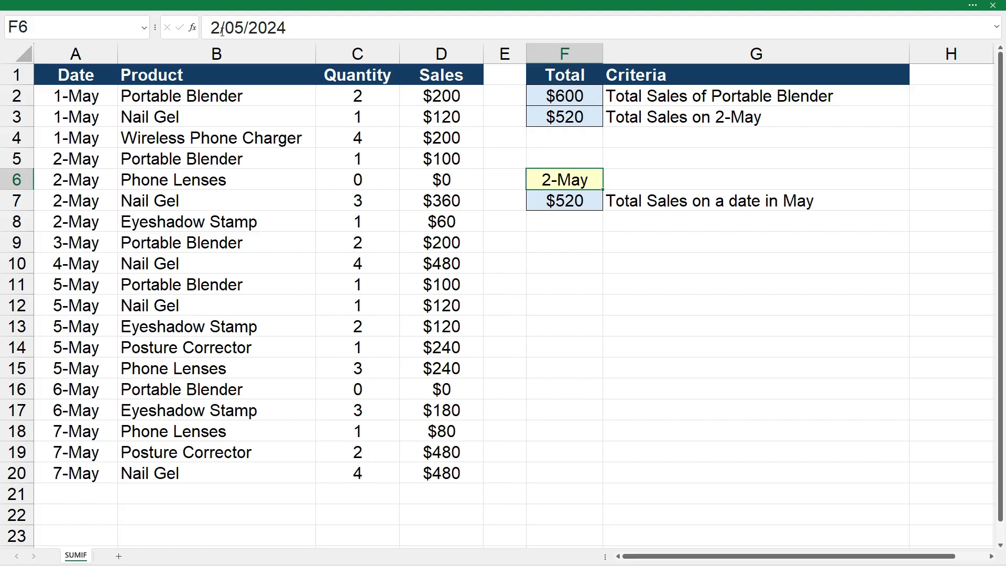
drag(210, 28, 221, 33)
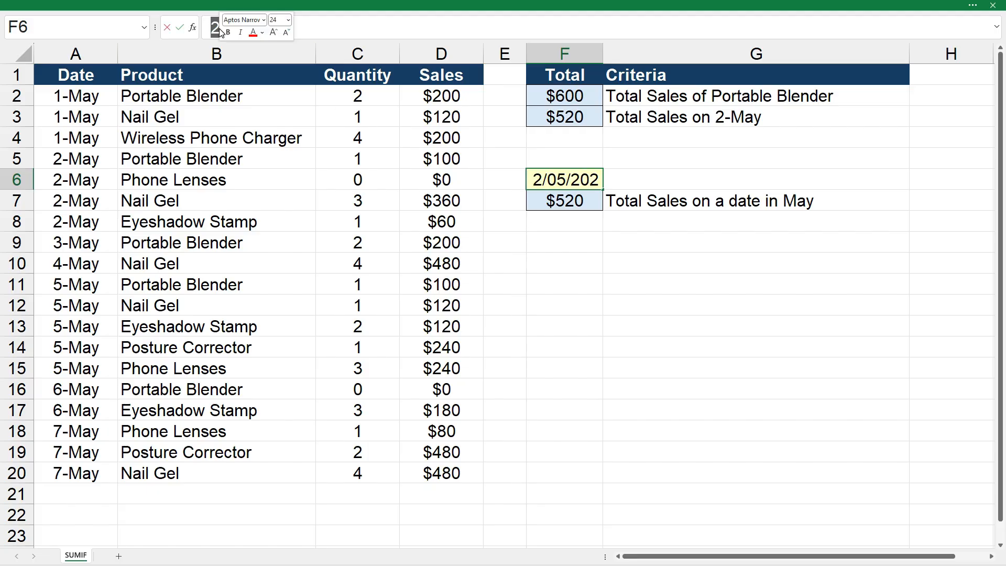
text(3)
key(Return)
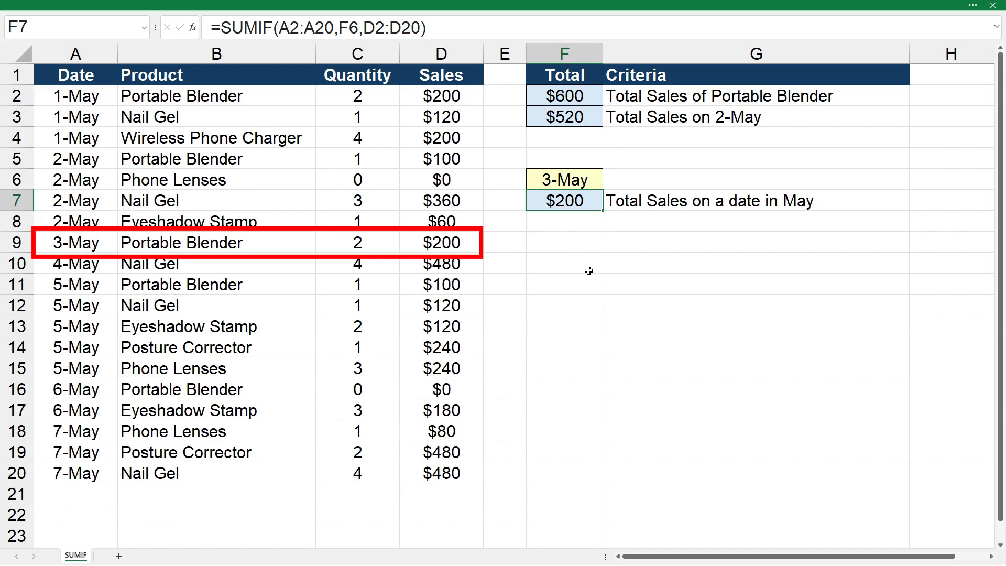
- Change the criteria date in F6 to 4/05/2024 by replacing only the day with 4
click(592, 180)
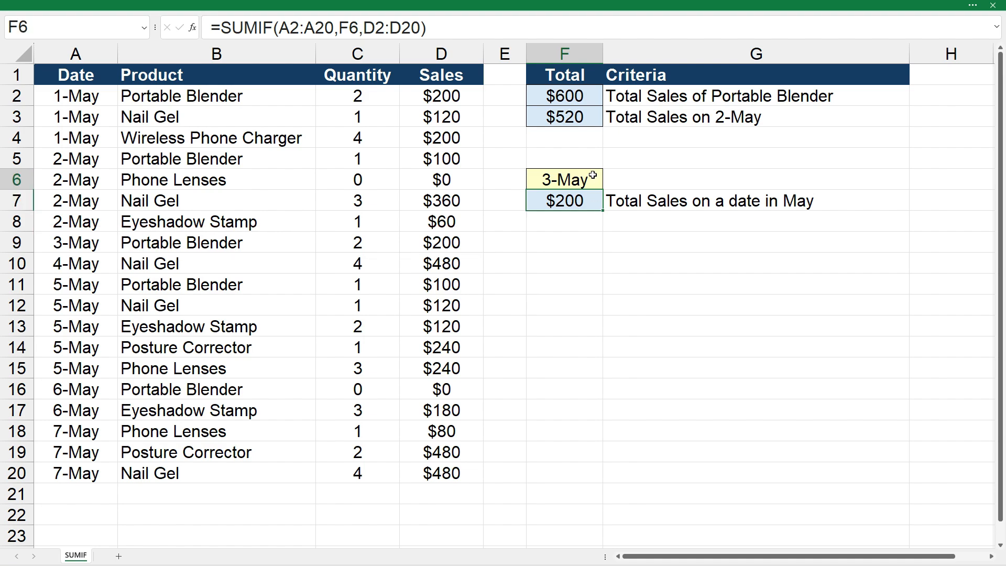
drag(220, 30, 211, 25)
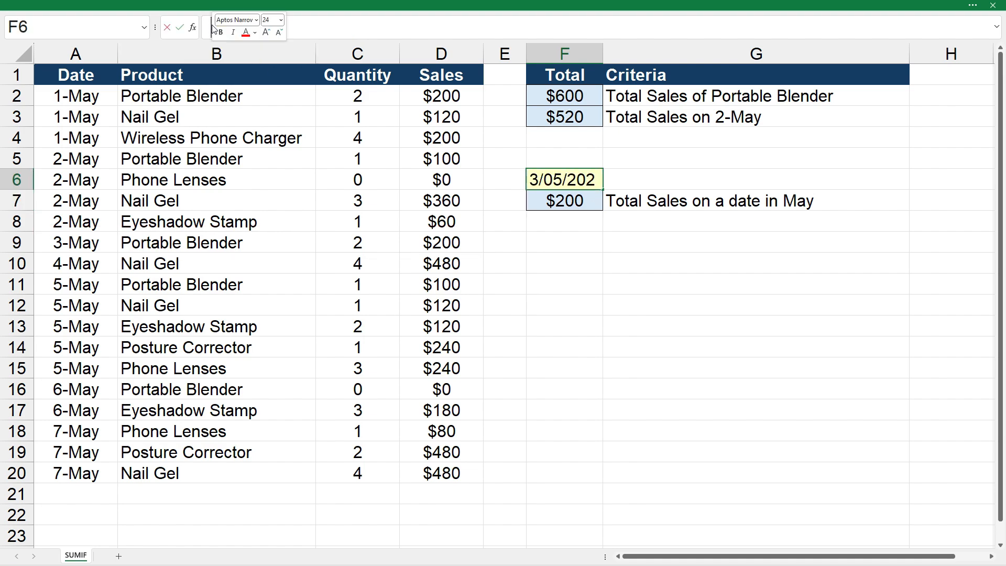
text(4)
key(Return)
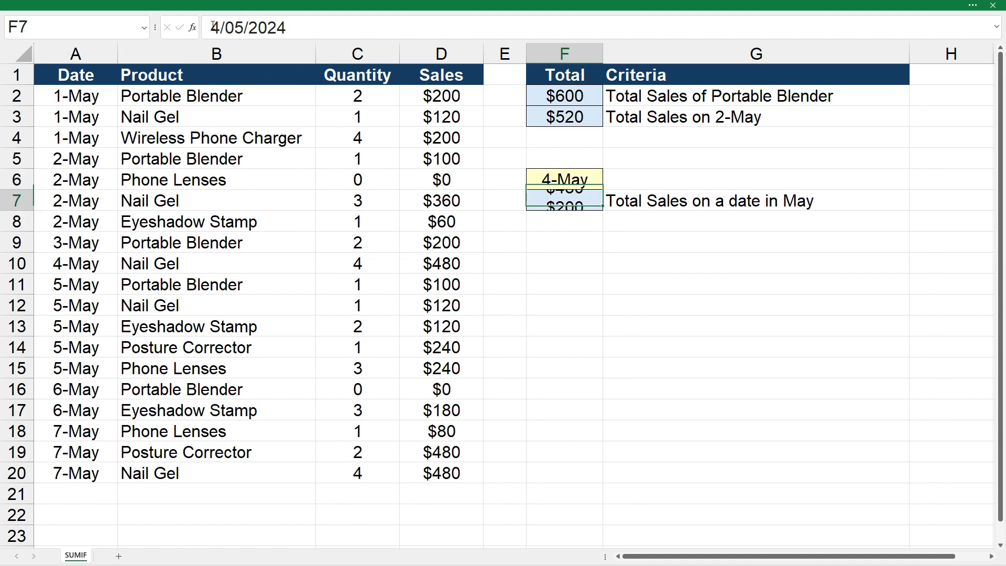